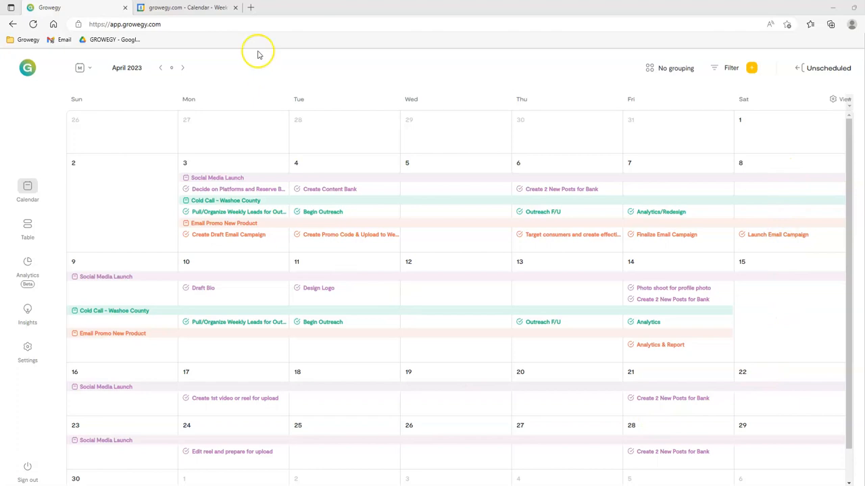
- Start connecting Growegy to Google Calendar from its settings and choose the existing Google account for the sign-in
left_click(206, 8)
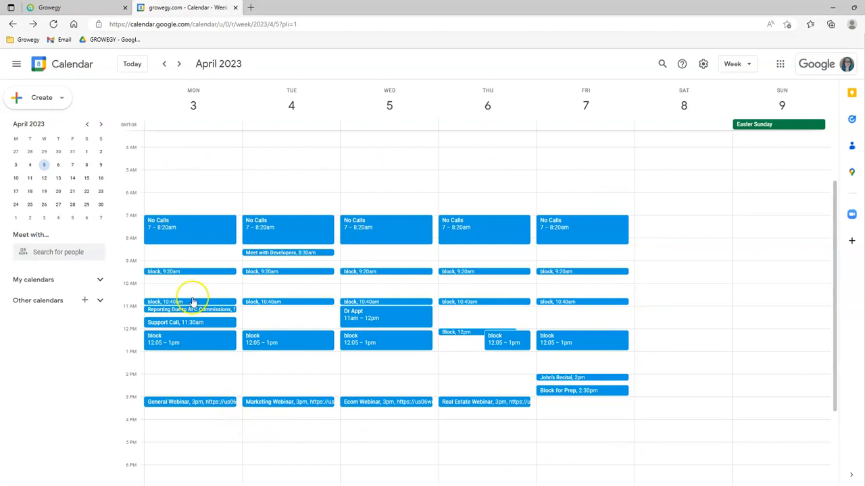
left_click(59, 10)
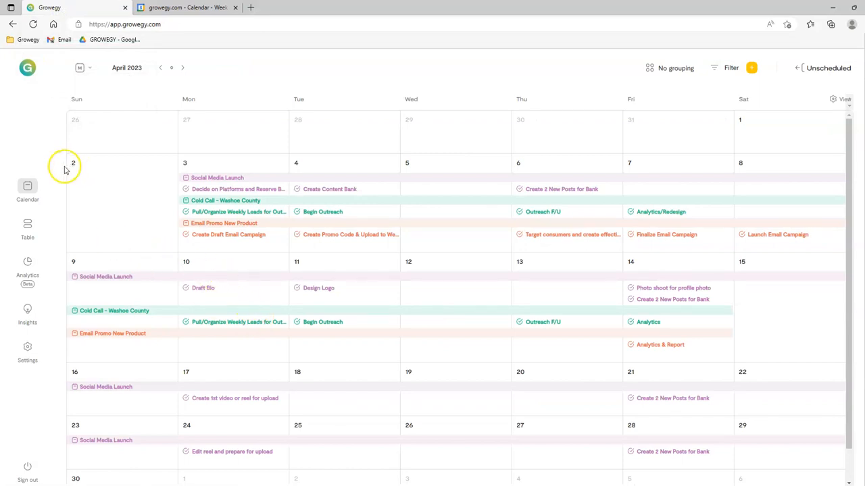
left_click(24, 354)
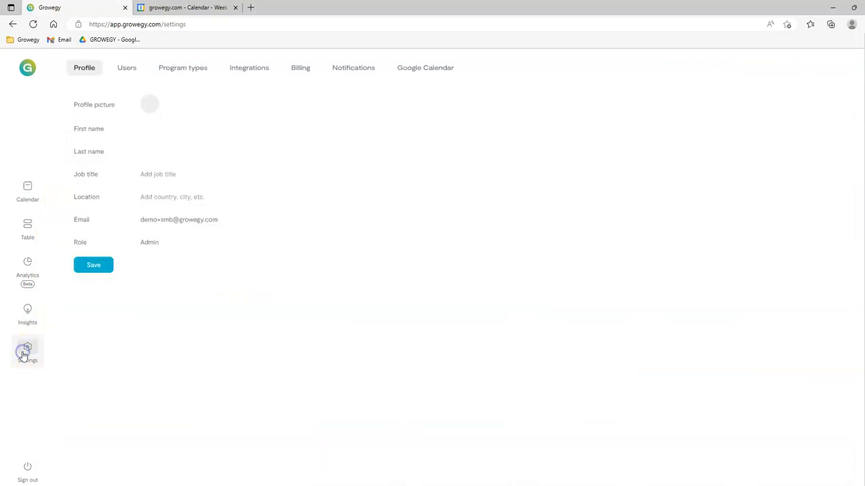
left_click(431, 72)
left_click(229, 188)
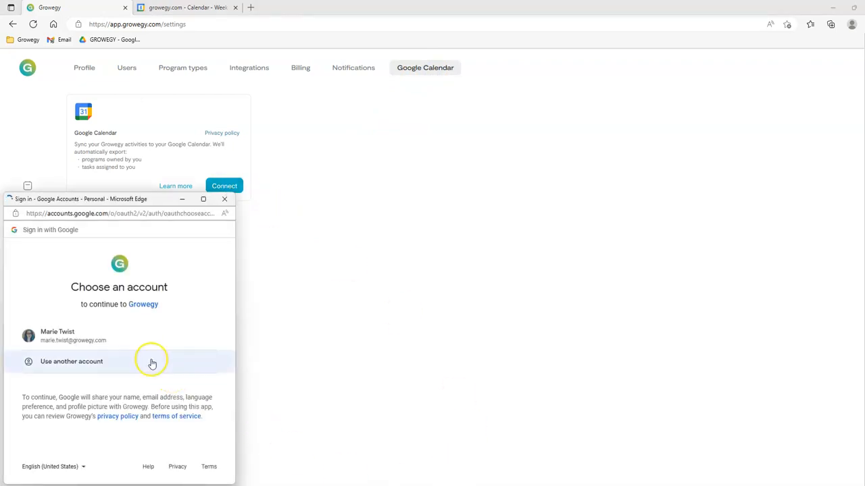
left_click(121, 344)
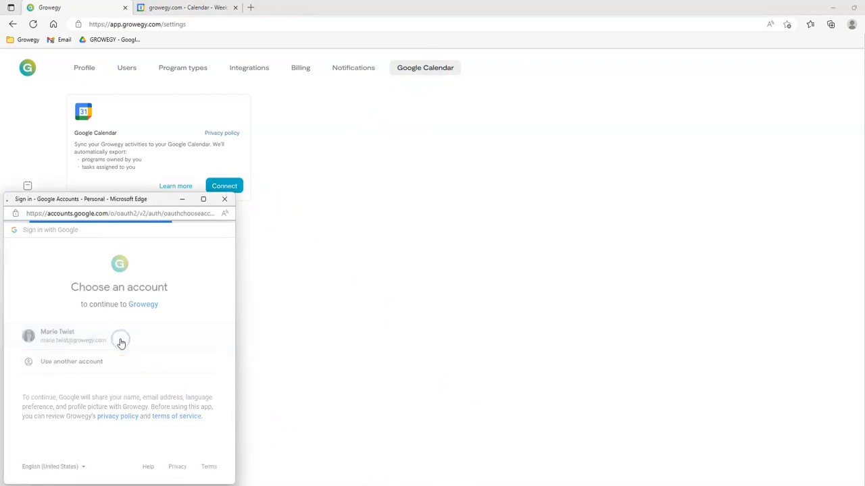
- Grant Growegy access to see the list of subscribed calendars and manage secondary calendars, and complete the Google authorization
scroll(216, 350, "down", 2)
left_click(203, 347)
left_click(202, 382)
scroll(203, 382, "down", 2)
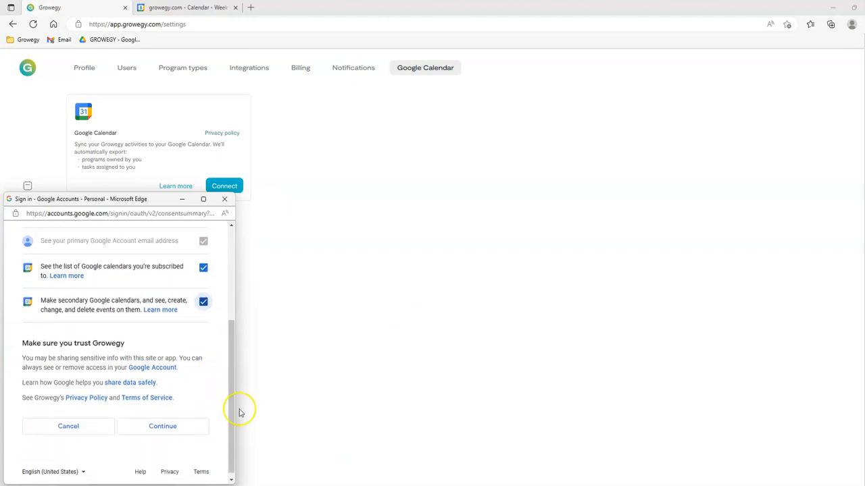
left_click(166, 432)
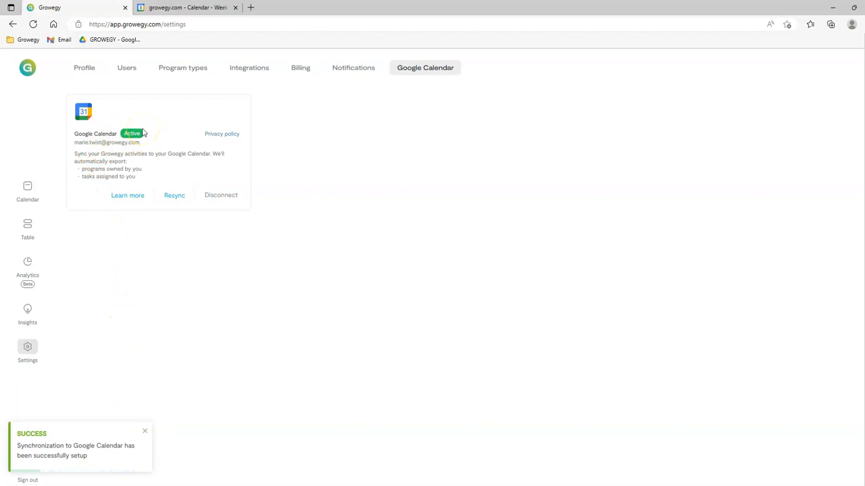
- View the Growegy calendar for April 2023, and switch to Google Calendar to examine the synced tasks
left_click(23, 191)
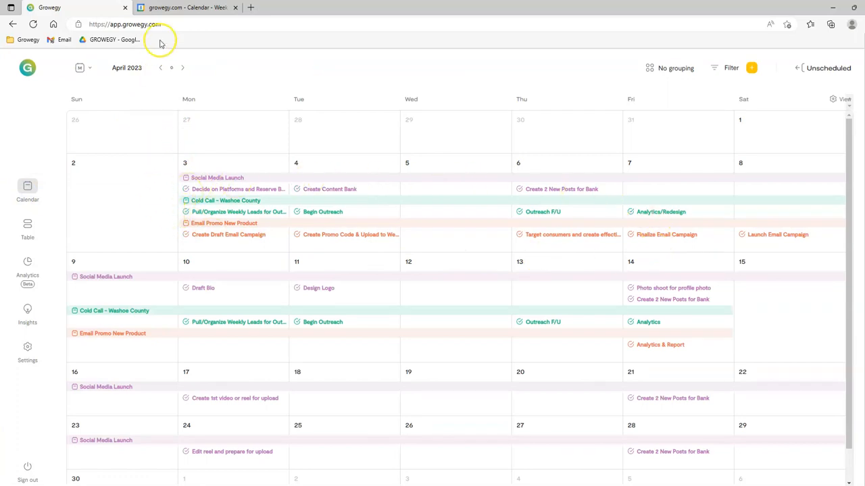
left_click(176, 8)
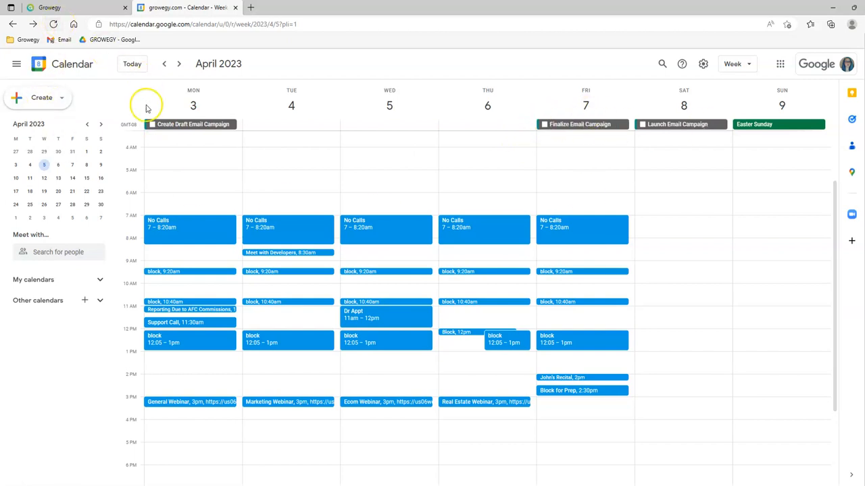
- In Growegy, mark the Create Draft Email Campaign task on April 3 as complete and save the program
left_click(96, 10)
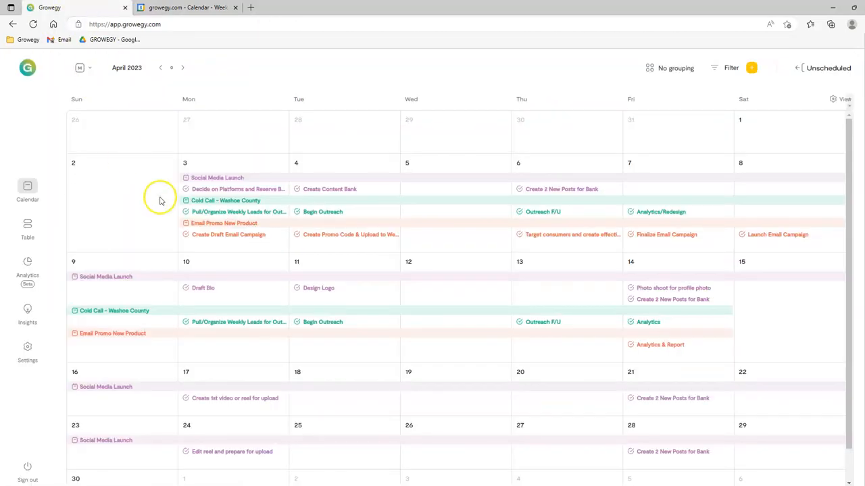
left_click(210, 235)
left_click(204, 269)
left_click(279, 269)
left_click(652, 467)
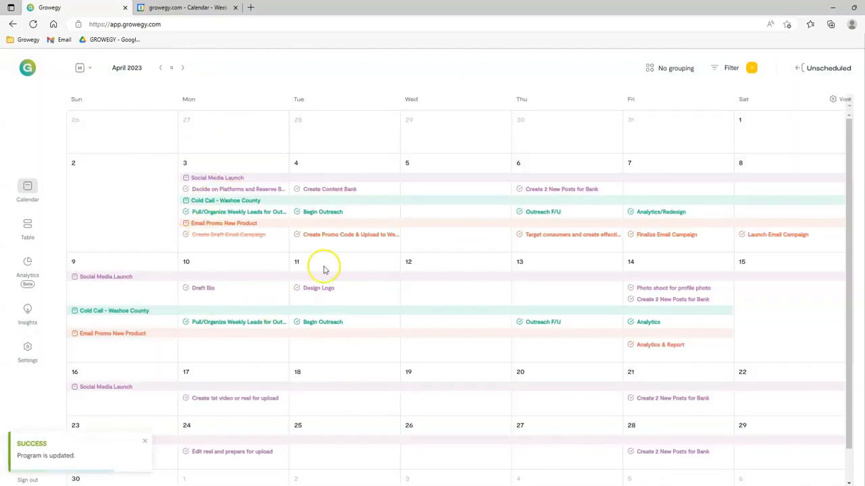
- In Google Calendar, check the Create Draft Email Campaign task and view the details of Finalize Email Campaign on April 7
left_click(164, 6)
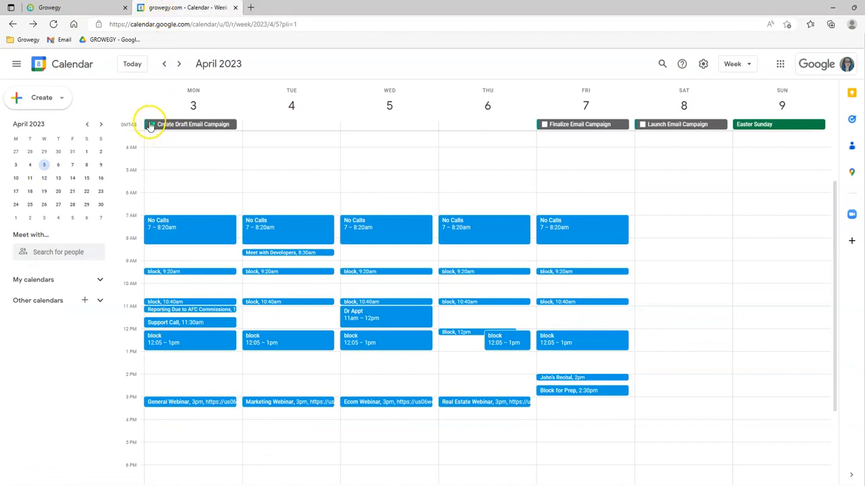
left_click(574, 126)
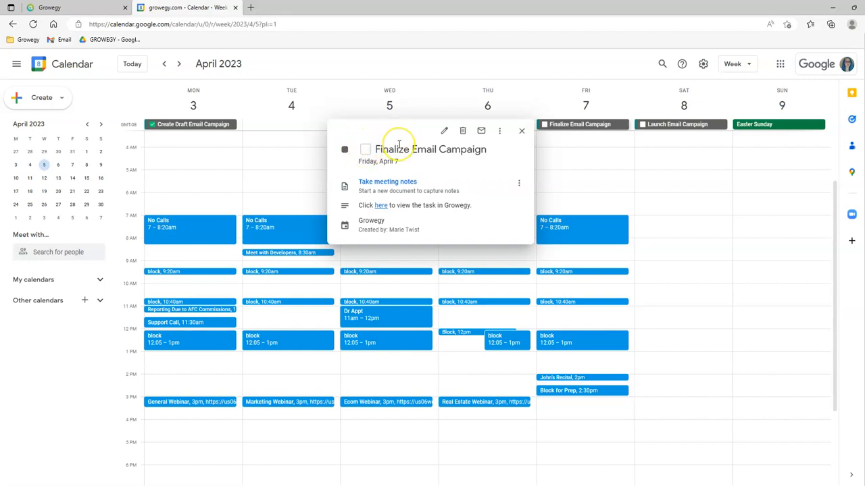
left_click(522, 132)
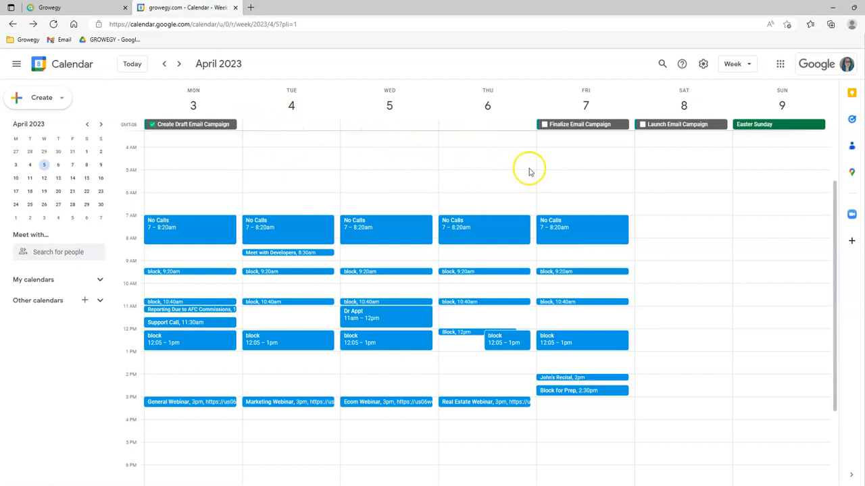
- In Growegy, assign Social Media Launch's April 3 and April 4 tasks to demo+smb, save the program, and check Google Calendar
left_click(44, 8)
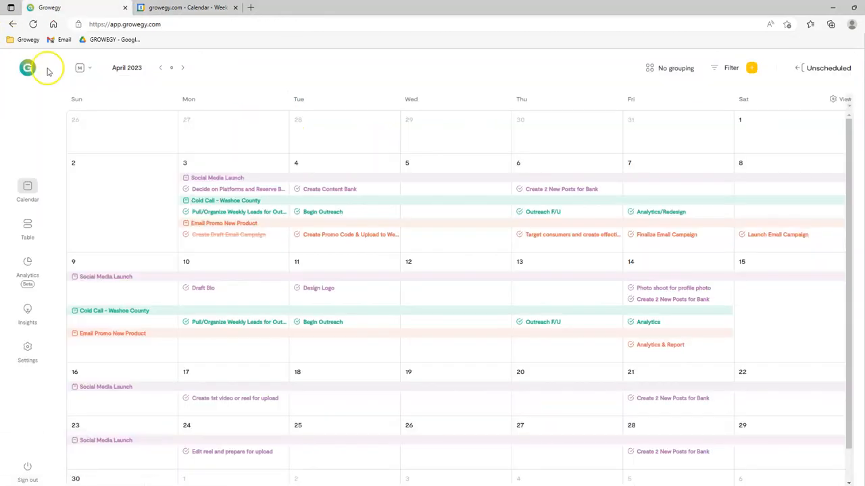
left_click(223, 180)
scroll(570, 309, "down", 1)
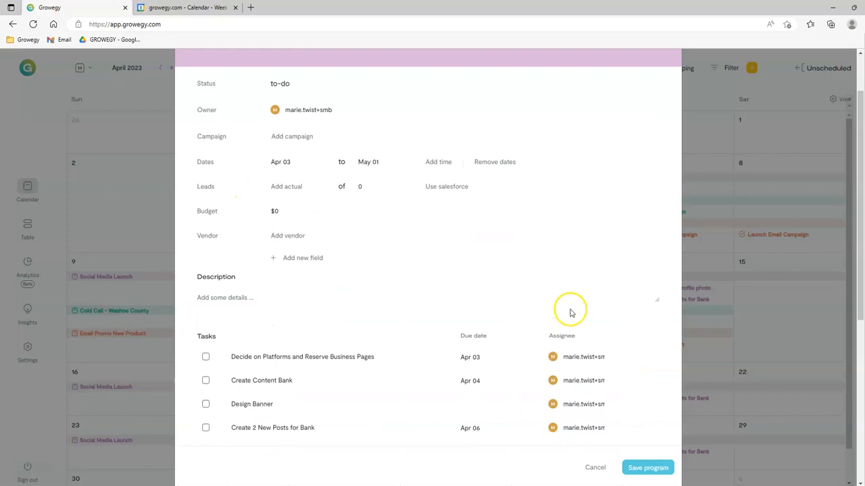
left_click(578, 364)
left_click(572, 381)
left_click(571, 382)
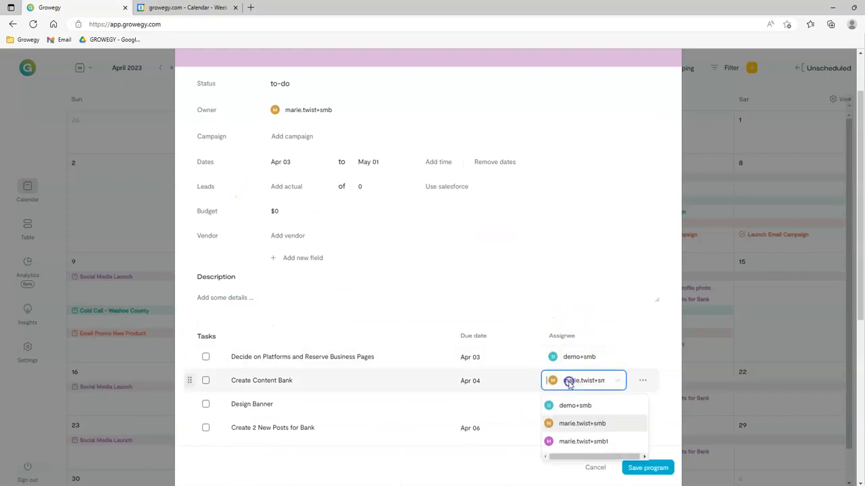
left_click(580, 406)
left_click(656, 469)
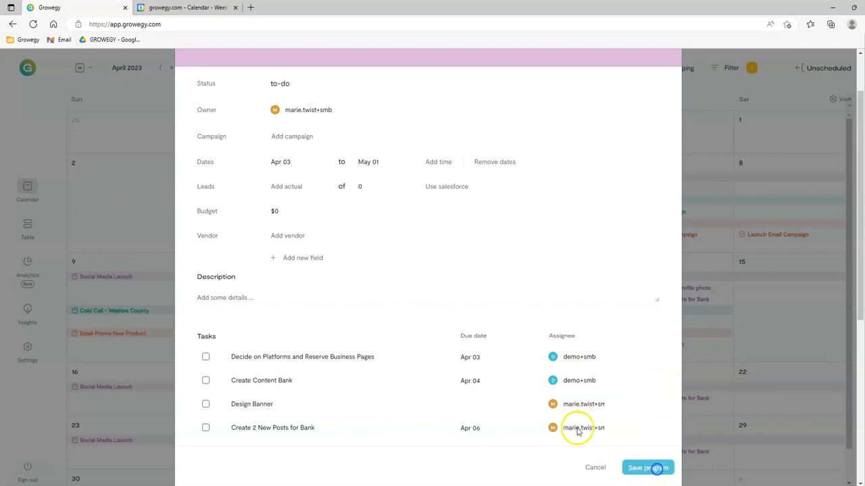
key("ctrl+Tab")
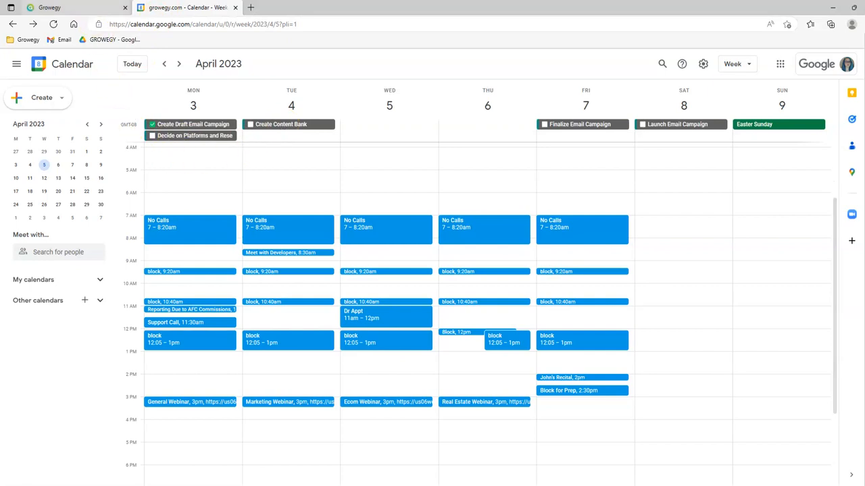
- Back in Growegy, set the owner of the Cold Call - Washoe County program to demo+smb and save it
key("ctrl+Tab")
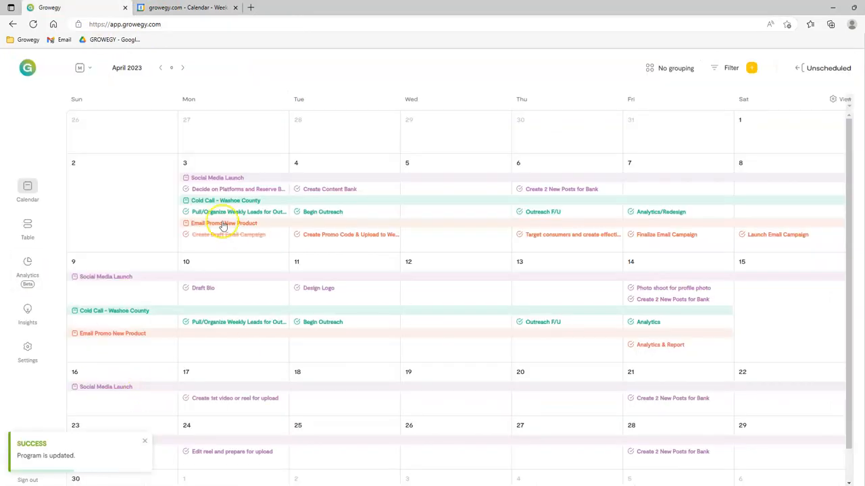
left_click(216, 203)
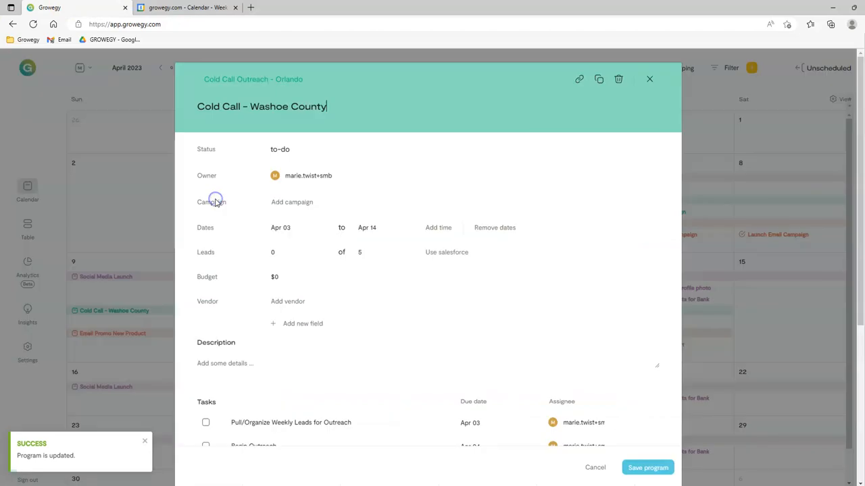
left_click(343, 176)
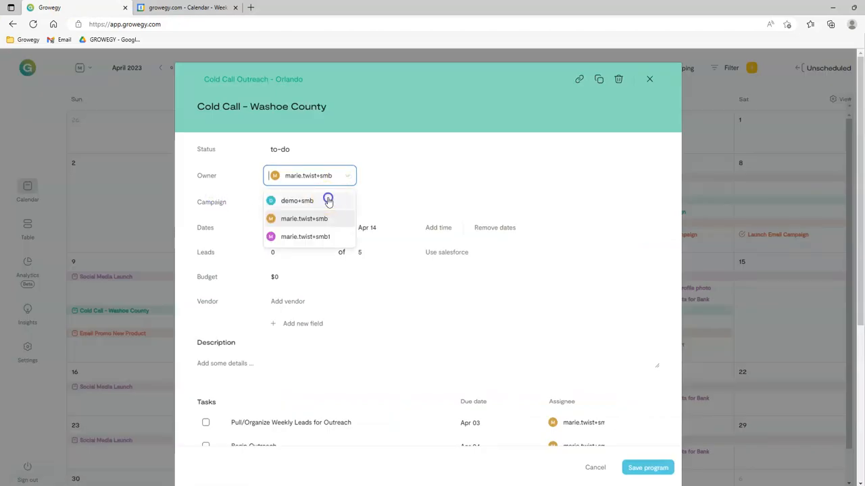
left_click(297, 201)
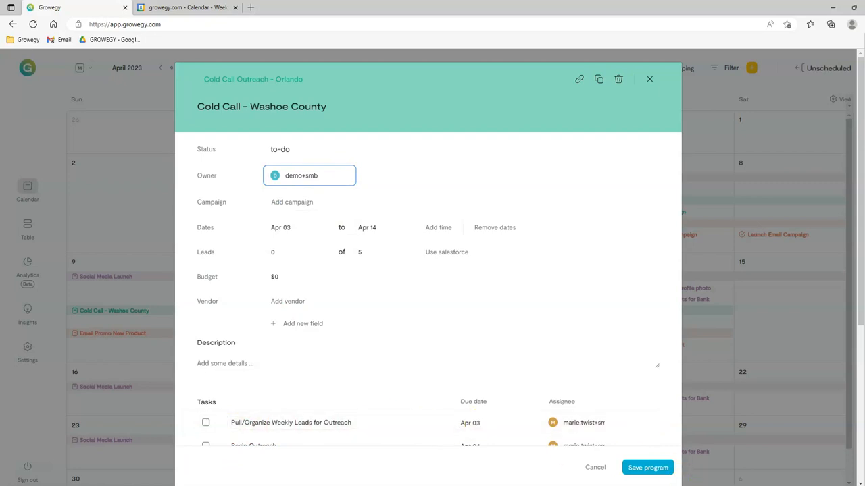
left_click(662, 471)
- Switch to Google Calendar and examine the all-day entries for the week of April 3
left_click(186, 7)
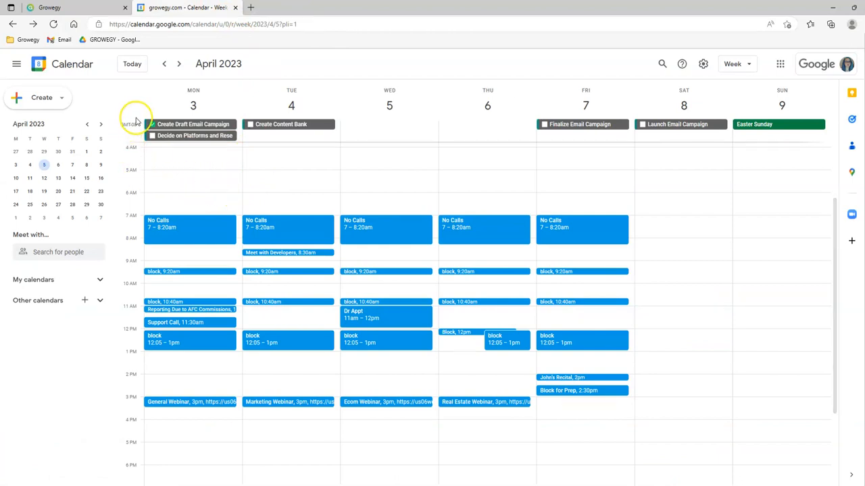
left_click(131, 140)
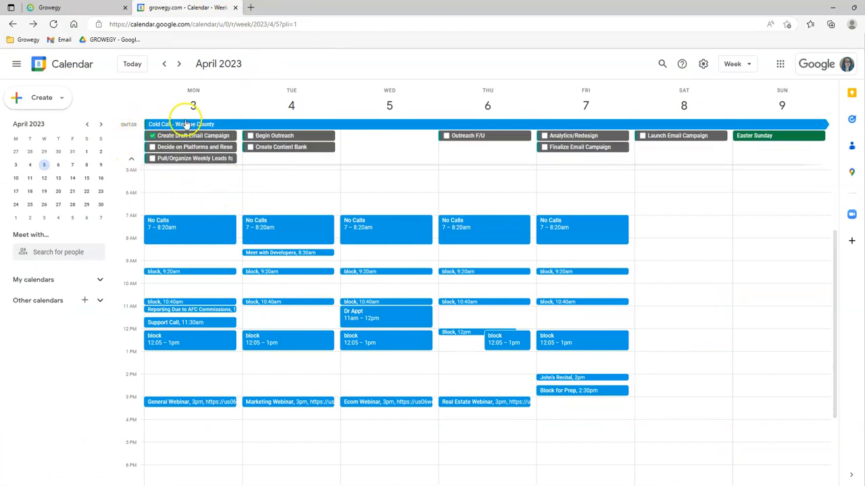
left_click(152, 135)
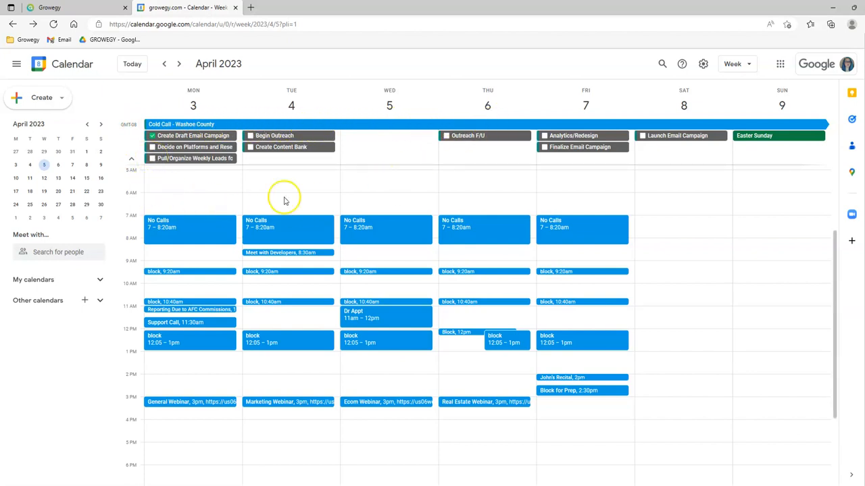
- Delete the April 3 Pull/Organize Weekly Leads for Outreach event from Google Calendar, and reload the Growegy calendar to check it
left_click(220, 160)
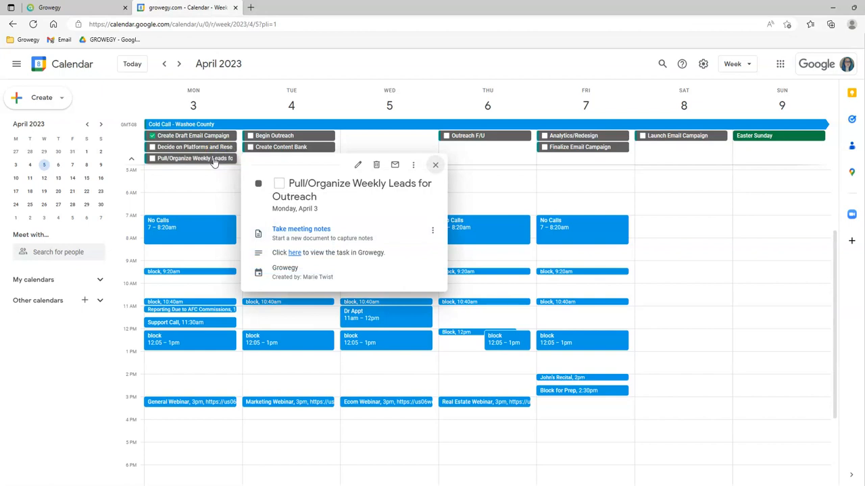
left_click(377, 166)
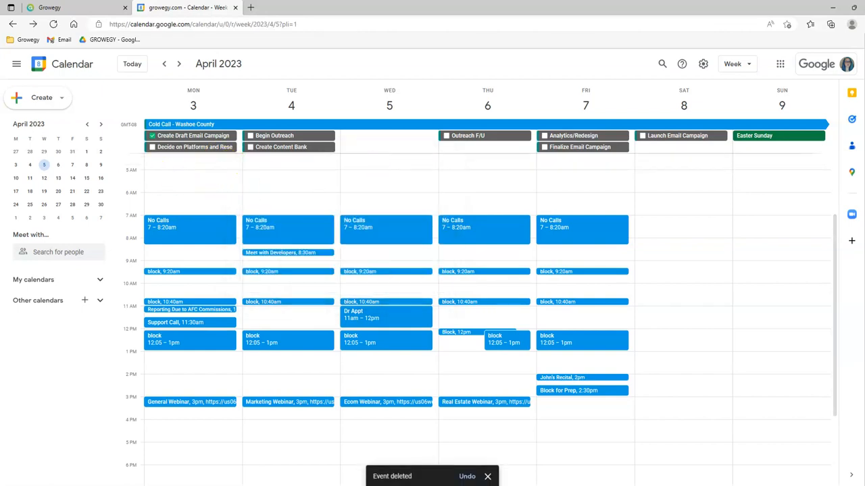
left_click(81, 5)
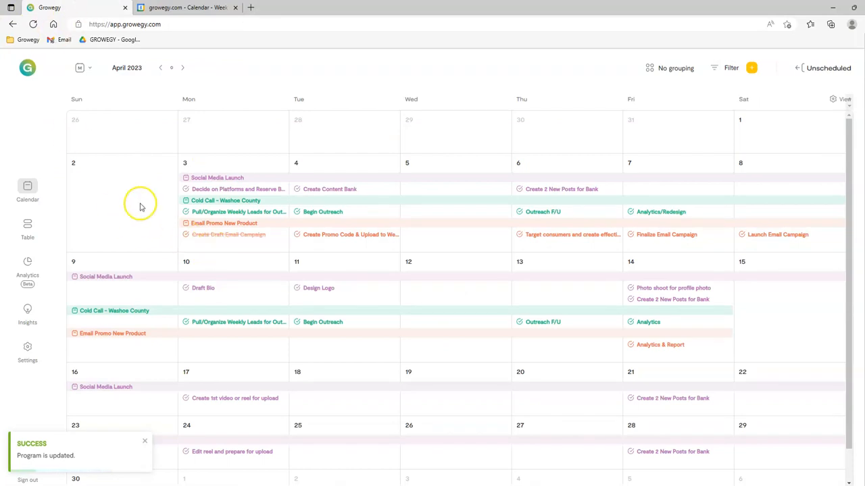
left_click(34, 25)
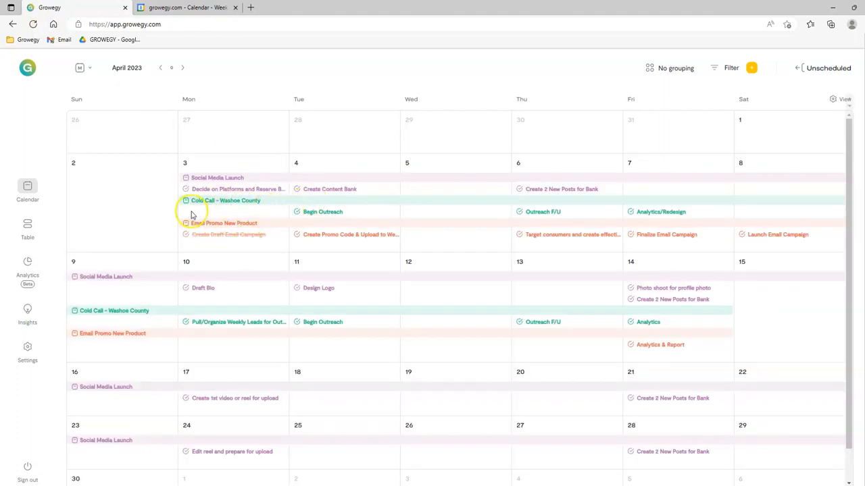
- Move the Create Content Bank task in Google Calendar from April 4 to Wednesday, April 5, and return to Growegy
left_click(183, 8)
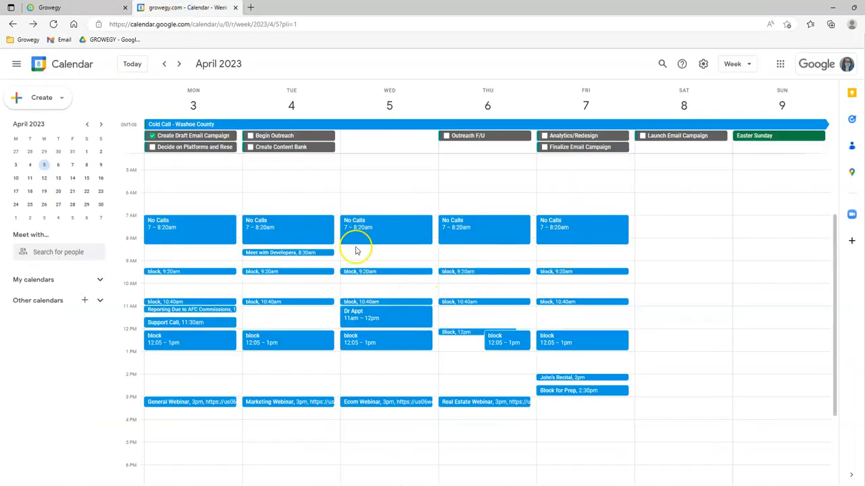
left_click(67, 8)
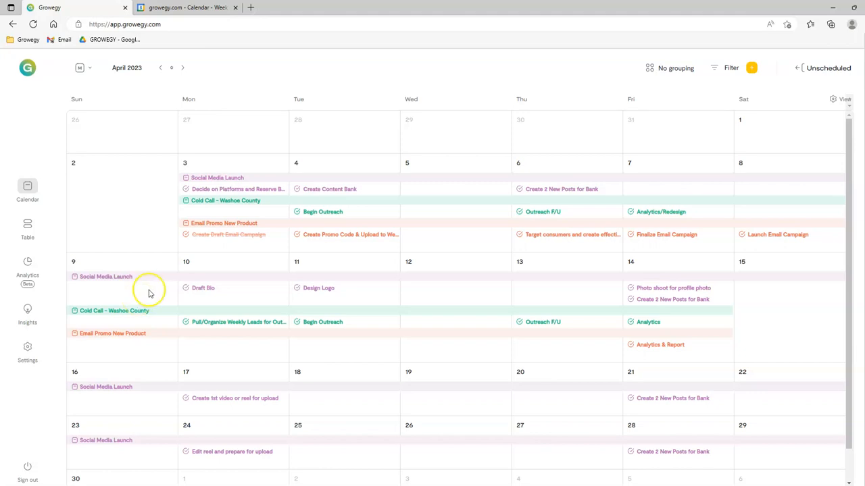
left_click(168, 8)
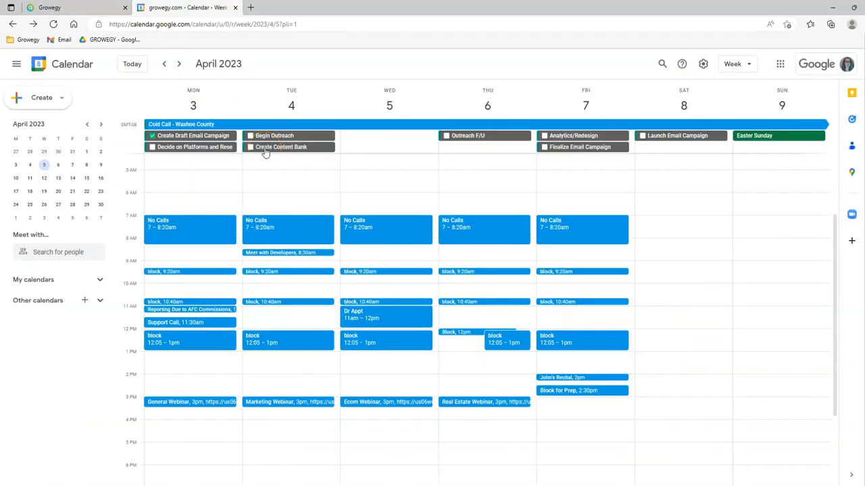
left_click_drag(265, 151, 381, 150)
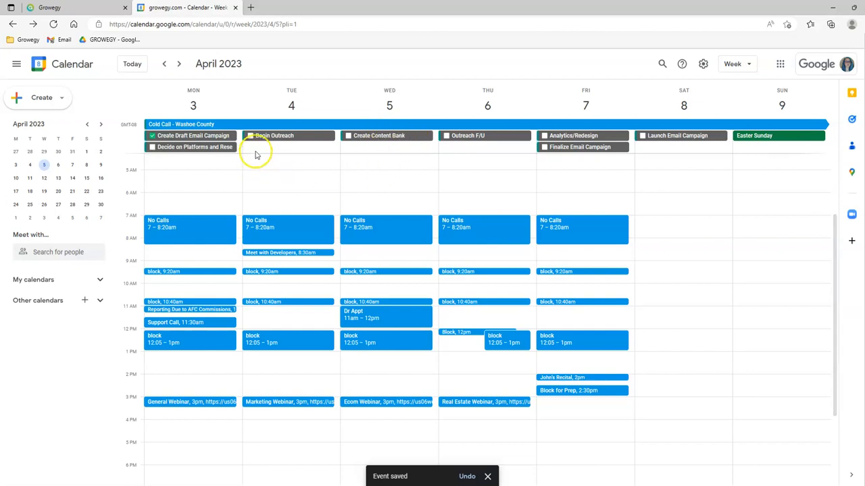
left_click(50, 8)
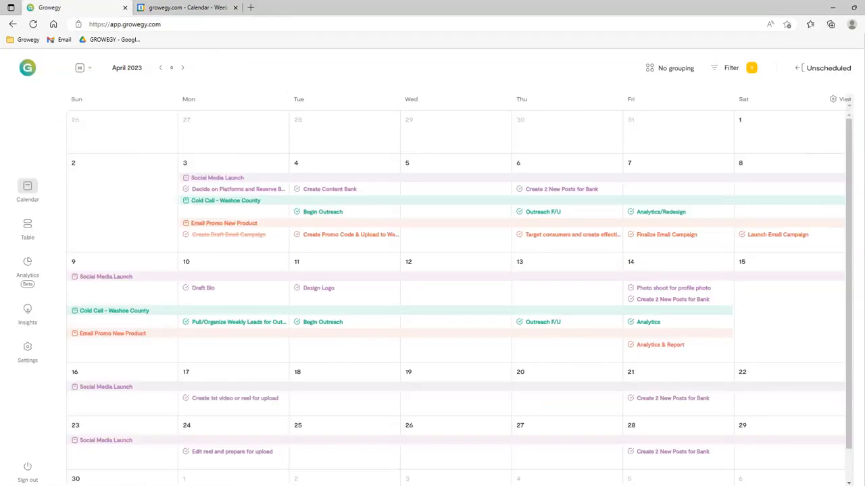